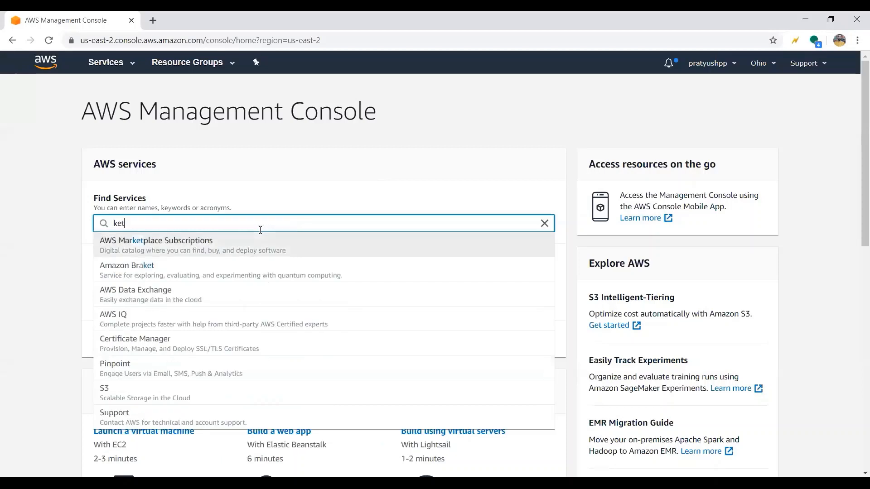
- Open Key Management Service, view the AWS managed keys, and start creating a customer managed key
click(162, 252)
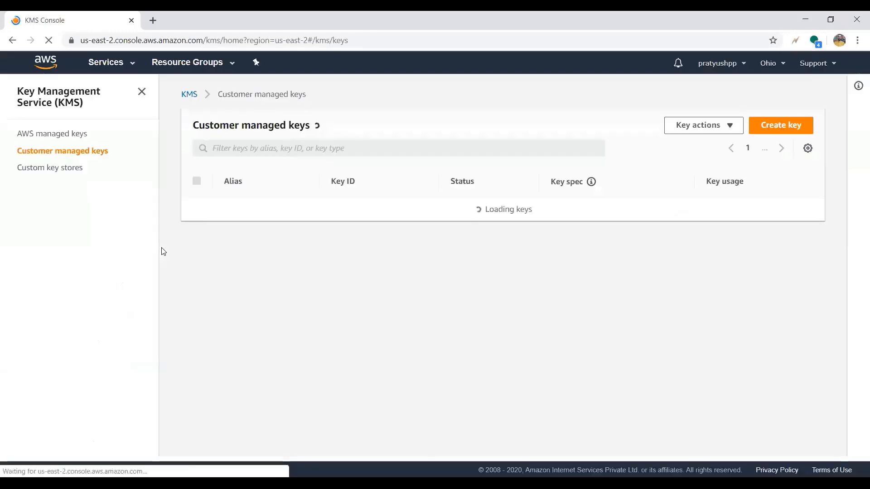
click(58, 138)
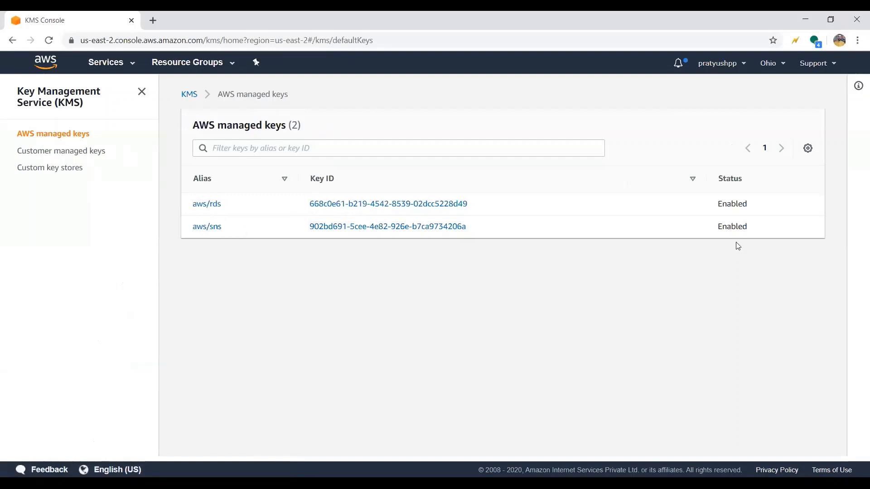
click(72, 153)
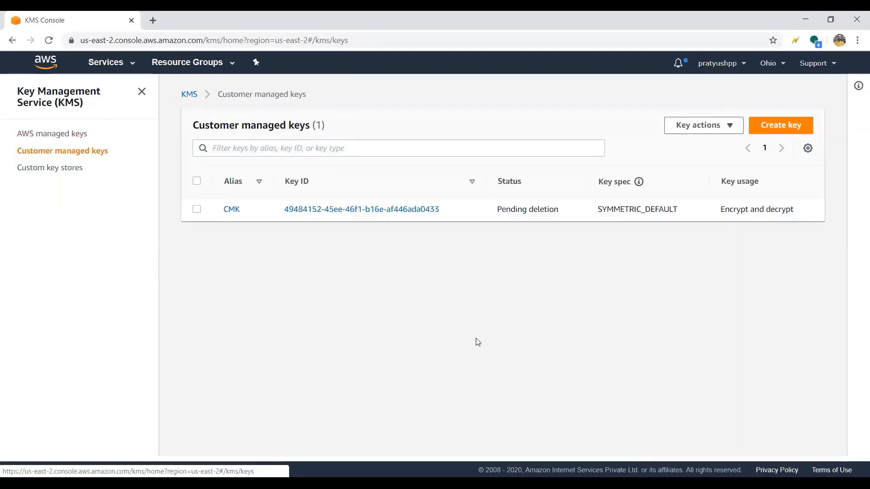
click(783, 131)
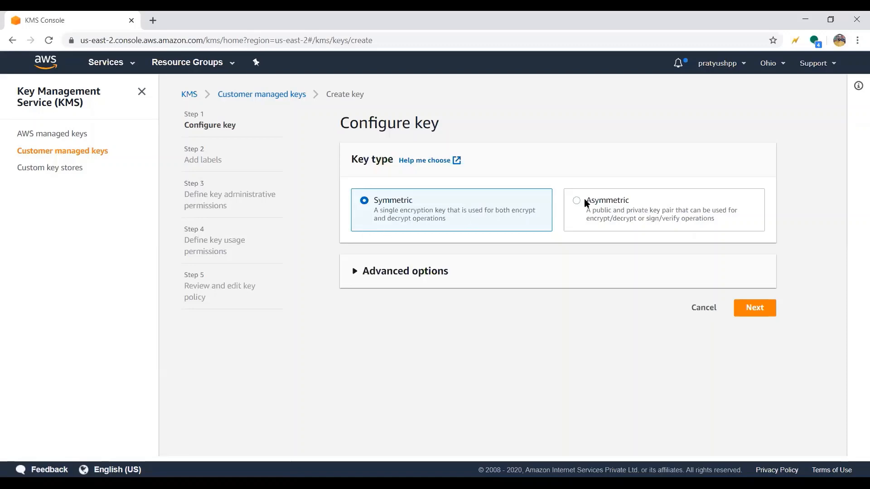
- Configure the new key as Symmetric with KMS as the key material origin, and continue to the labels
triple_click(397, 213)
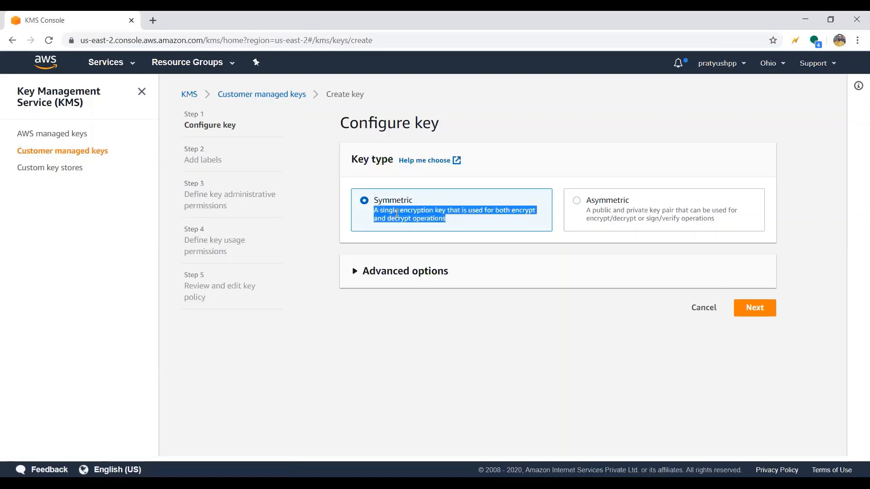
double_click(595, 206)
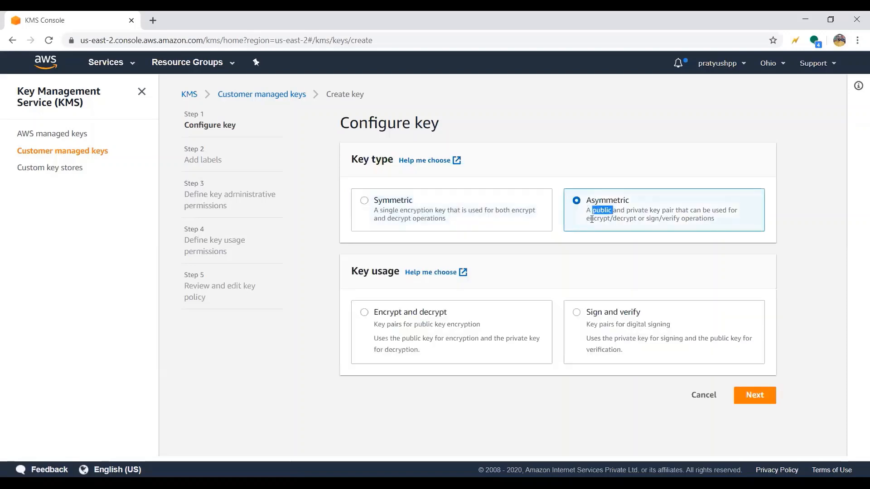
triple_click(615, 213)
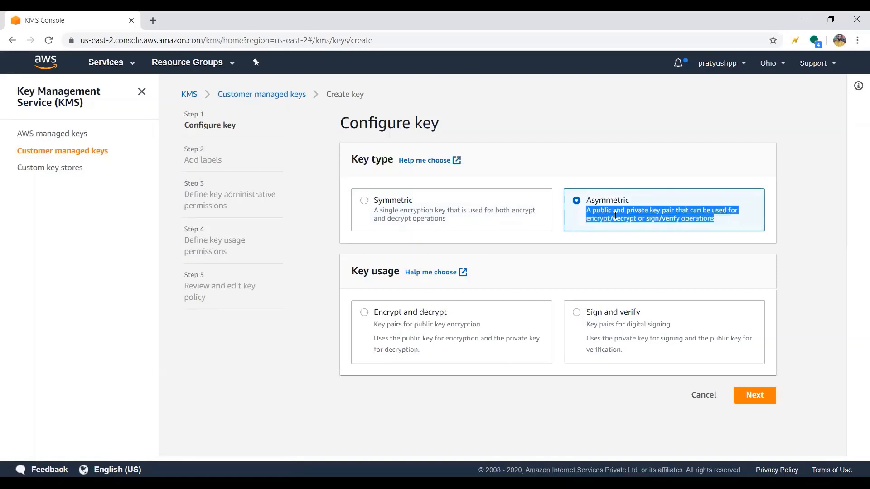
click(421, 216)
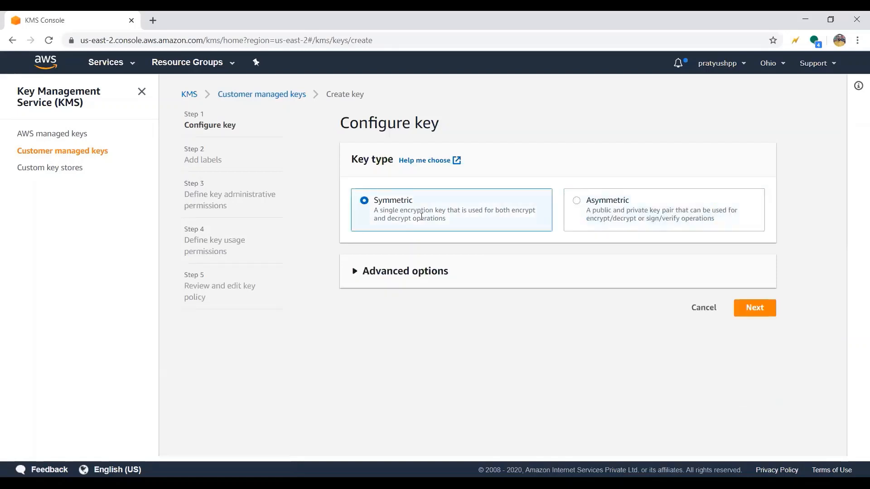
click(430, 271)
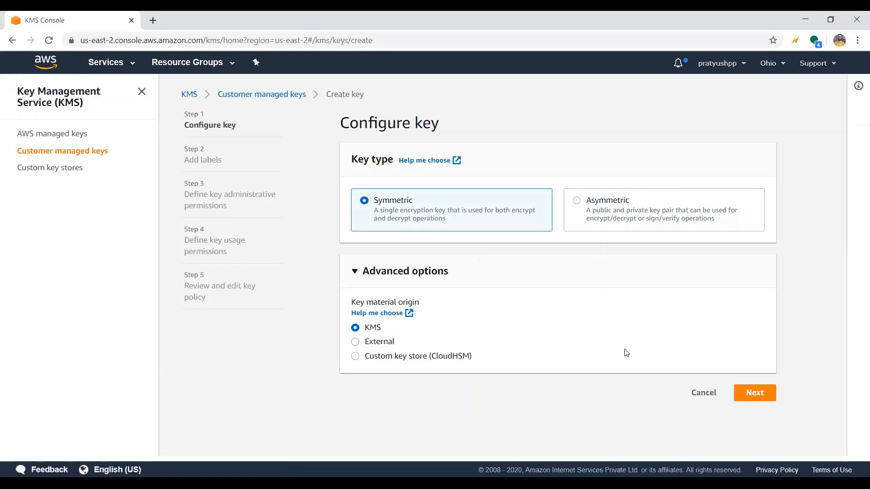
click(754, 394)
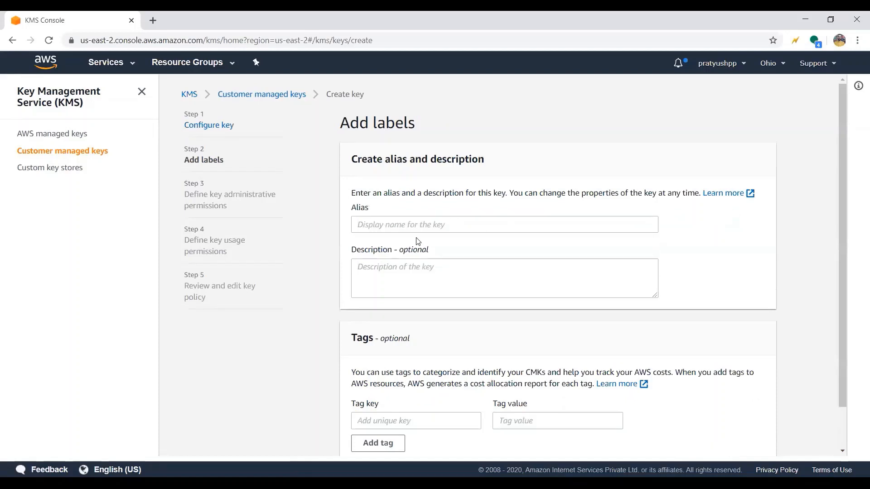
- Enter TESTKEY as the alias of the new key
click(396, 227)
text(TESTKE)
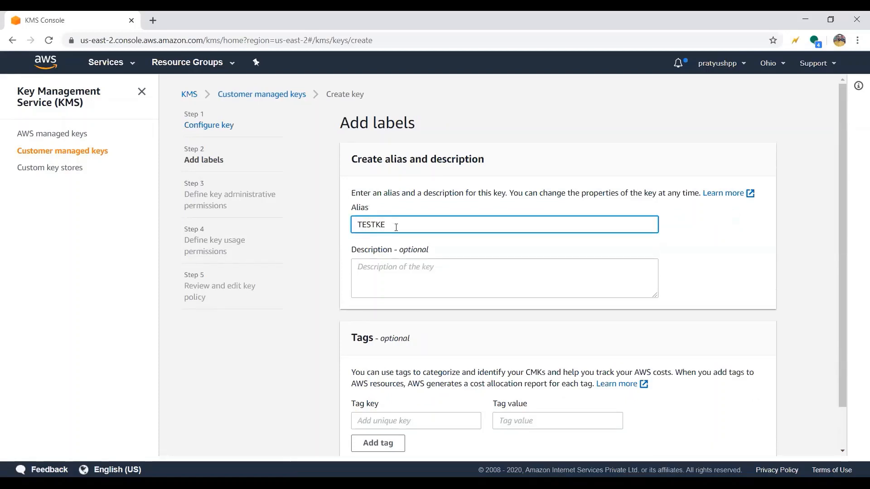
text(Y)
key(Tab)
click(396, 227)
- Enter "This key is to test Key Management Service KMS" as the key's description
click(396, 273)
text(T)
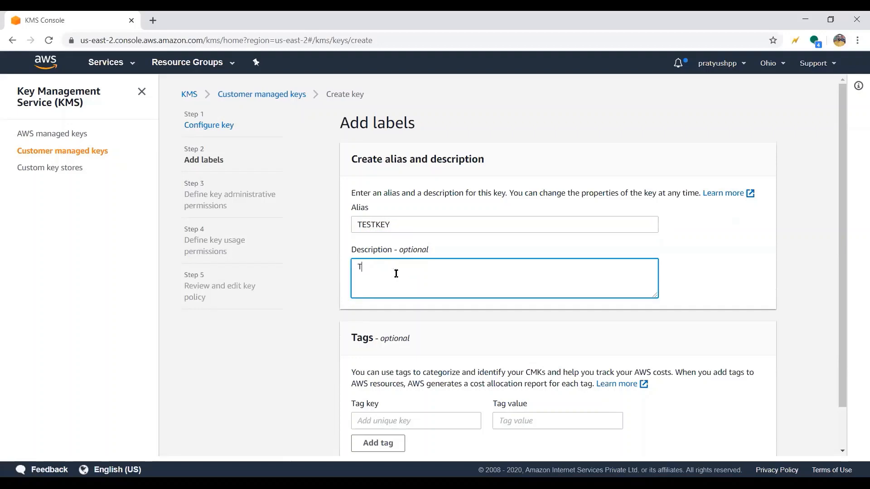
text(his key is to test Key Mana)
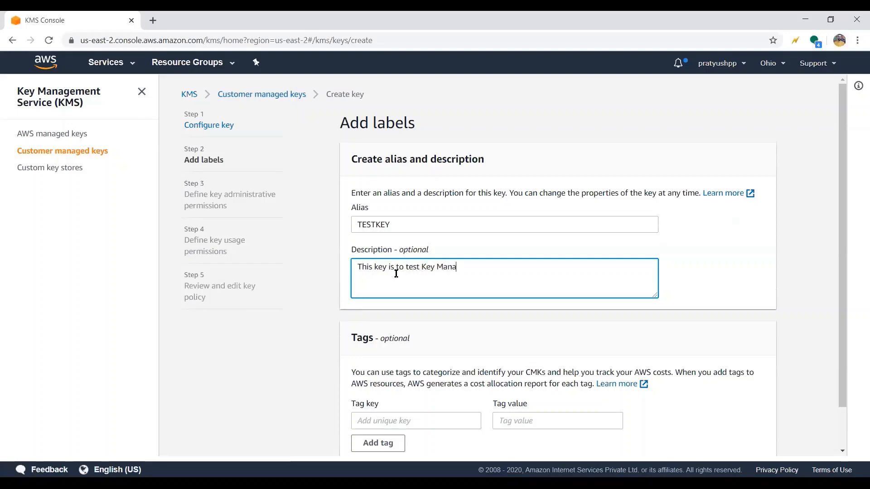
text(gement Service KMS)
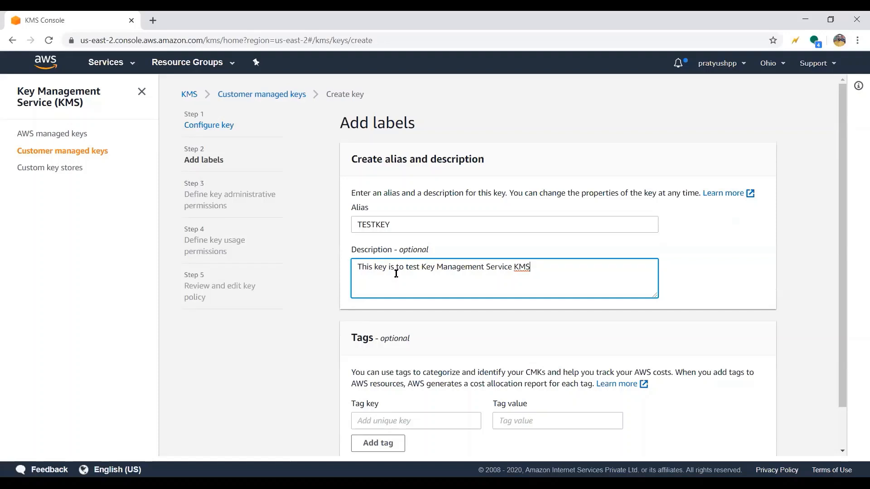
- Add a tag with the key Name and the value MyFirstKey, and continue to the administrative permissions
click(399, 417)
text(Name)
key(Tab)
text(MyFirst)
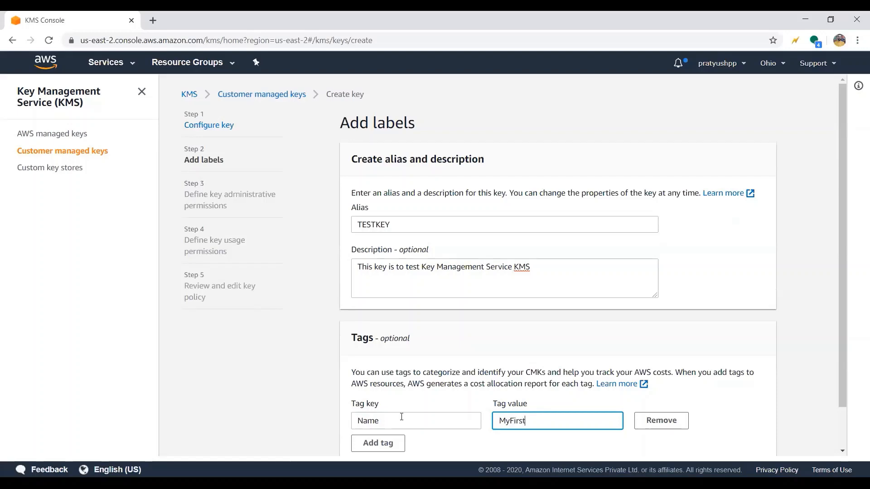
text(Key)
scroll(402, 417, down, 1)
click(748, 436)
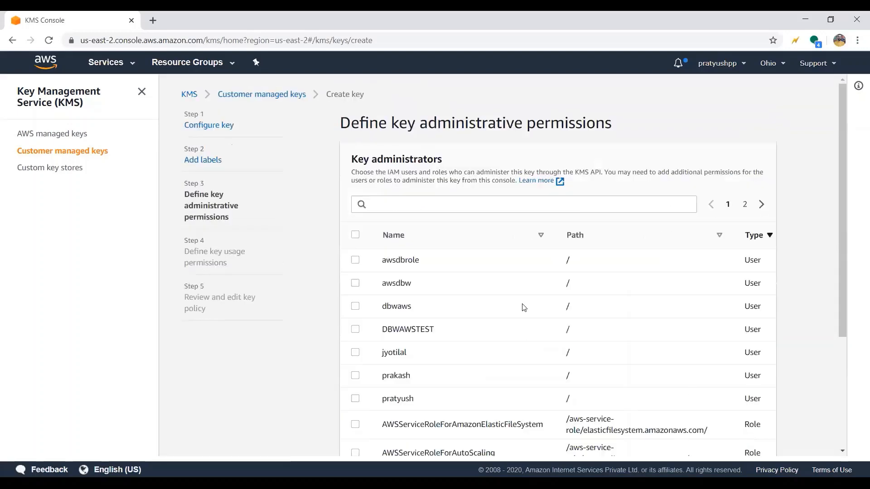
- Make DBWAWSTEST and the last listed IAM user key administrators, keep key deletion allowed, and continue to the usage permissions
scroll(522, 305, down, 2)
click(355, 238)
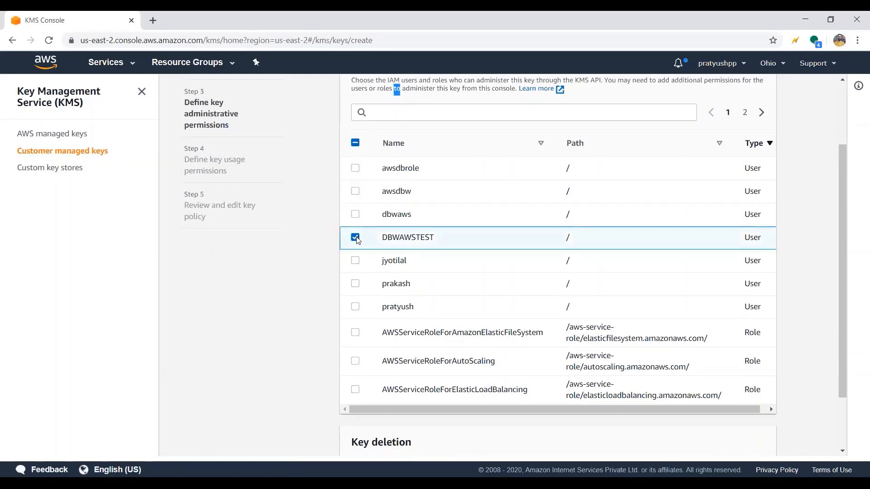
click(355, 308)
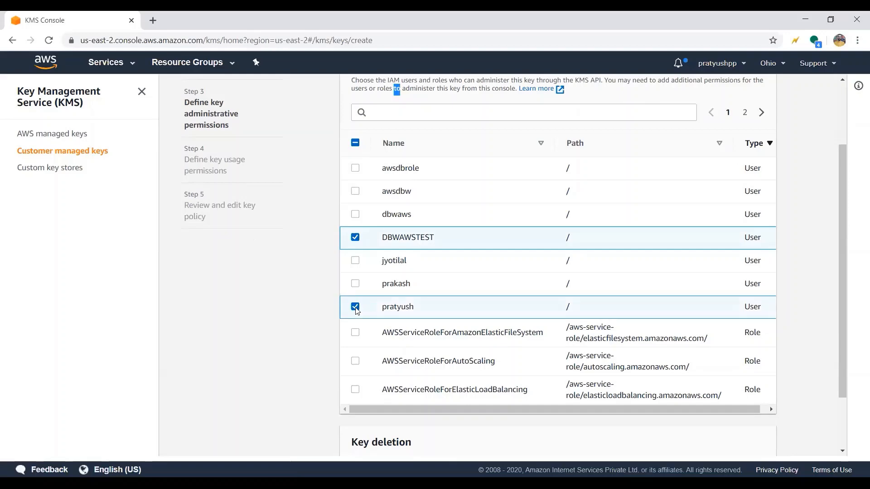
scroll(356, 311, up, 2)
scroll(357, 311, down, 4)
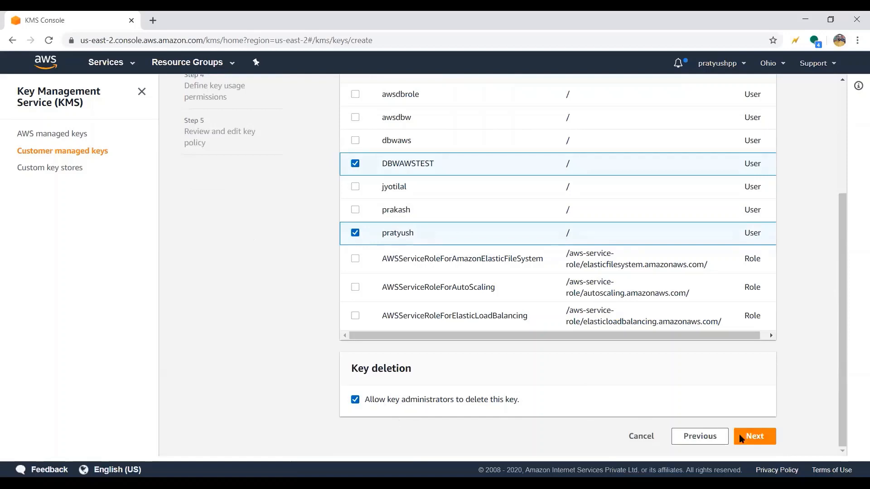
click(761, 446)
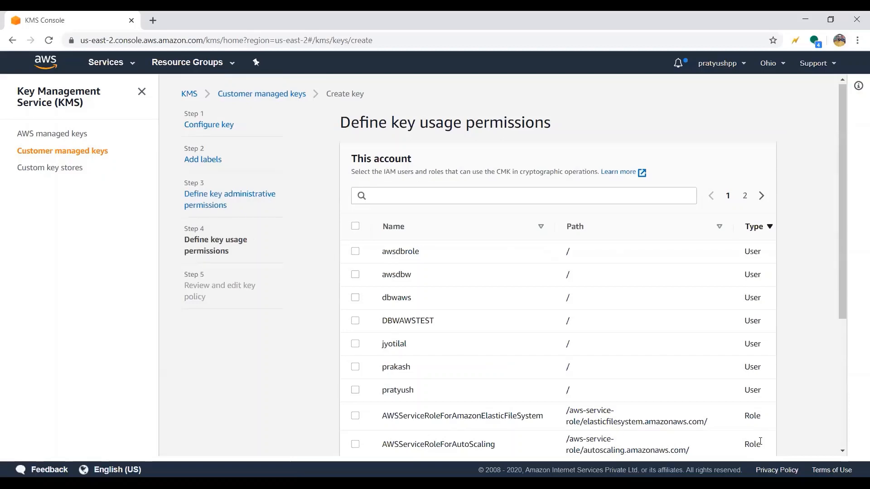
- Grant key usage permission to all listed IAM users but none of the roles, and continue to the policy review
scroll(760, 440, down, 4)
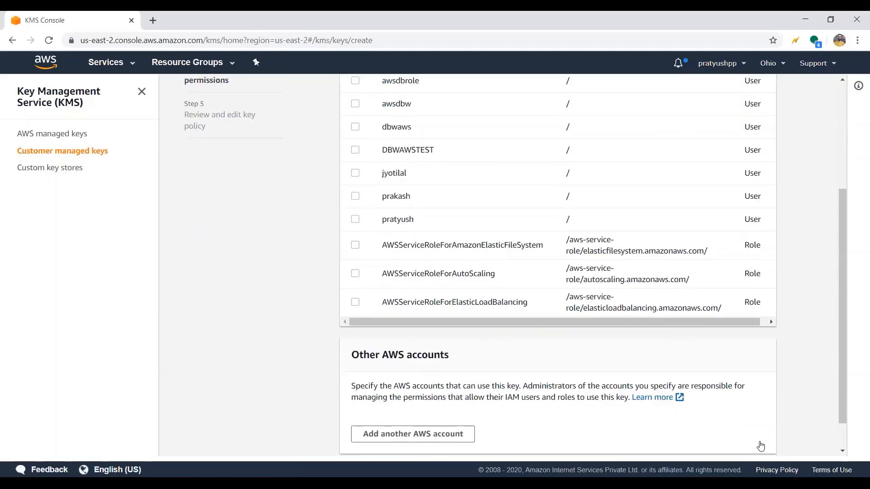
scroll(761, 441, up, 1)
click(355, 200)
click(356, 270)
click(356, 246)
click(355, 224)
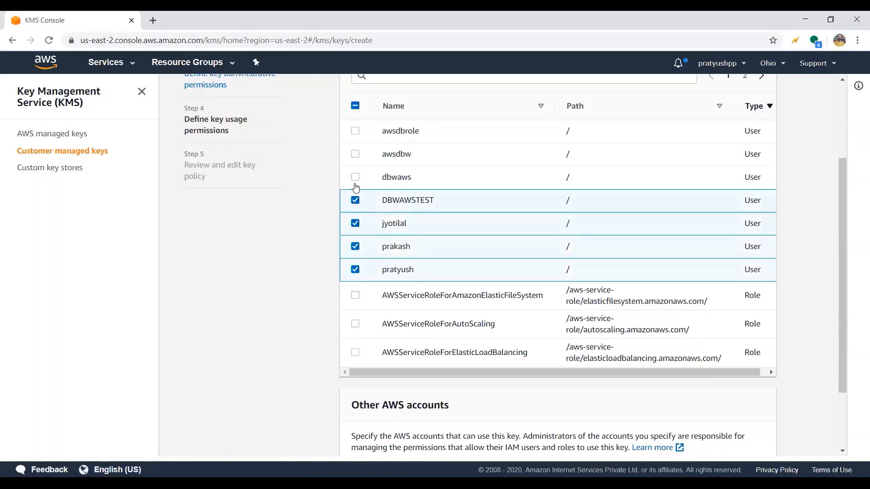
click(355, 177)
click(355, 154)
click(355, 131)
scroll(529, 334, up, 1)
scroll(589, 385, down, 3)
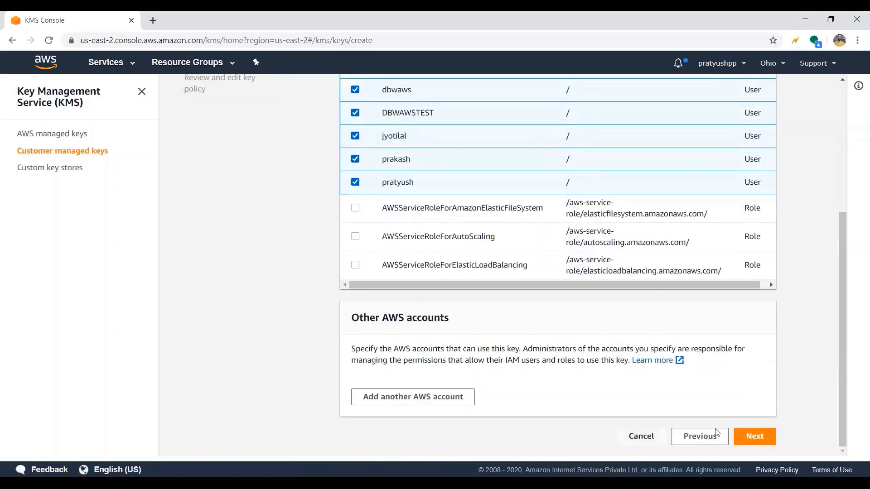
click(751, 436)
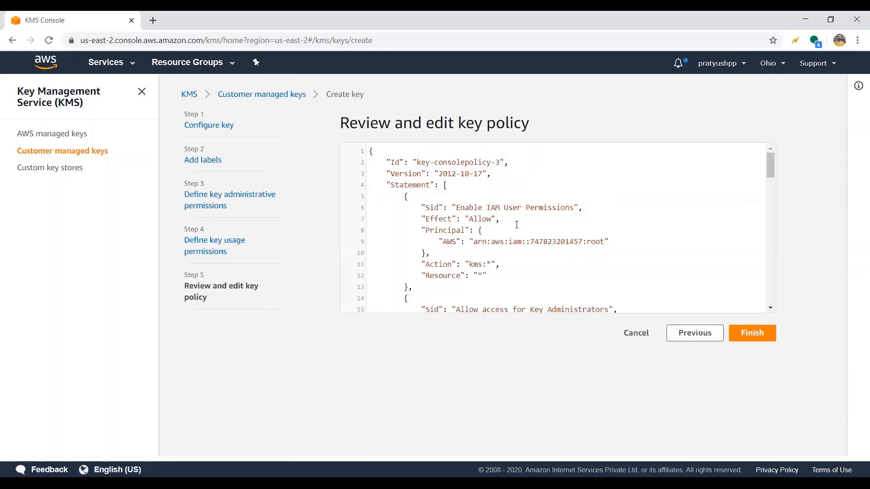
- Review the generated key policy and finish creating the key
scroll(516, 225, down, 15)
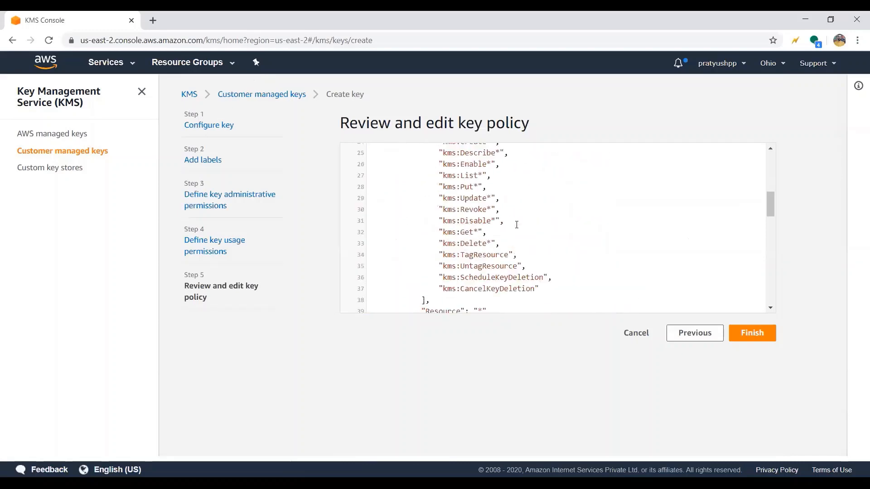
scroll(517, 225, down, 9)
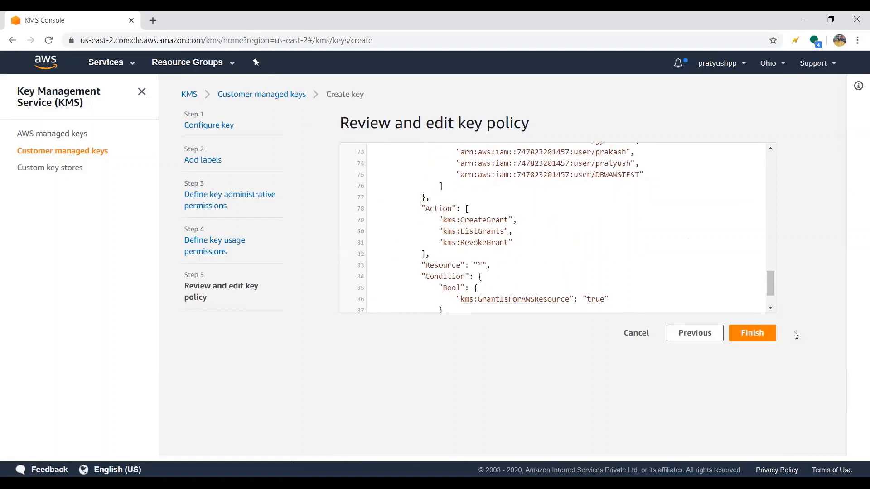
click(755, 333)
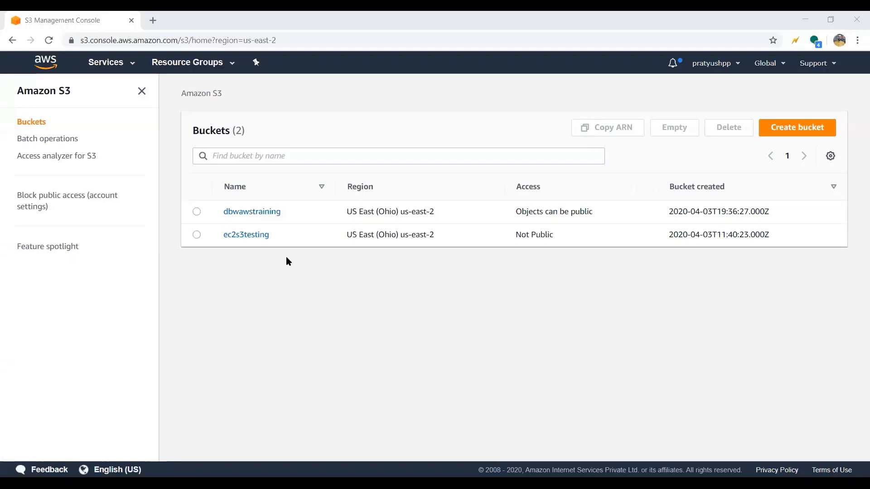
- Open the S3 bucket dbwawstraining and choose the file S3.jpeg for upload
click(241, 215)
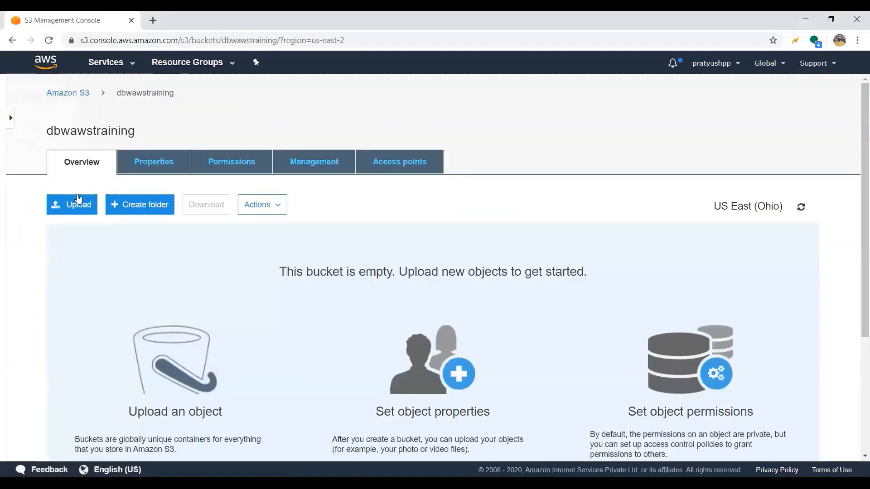
click(73, 205)
click(440, 346)
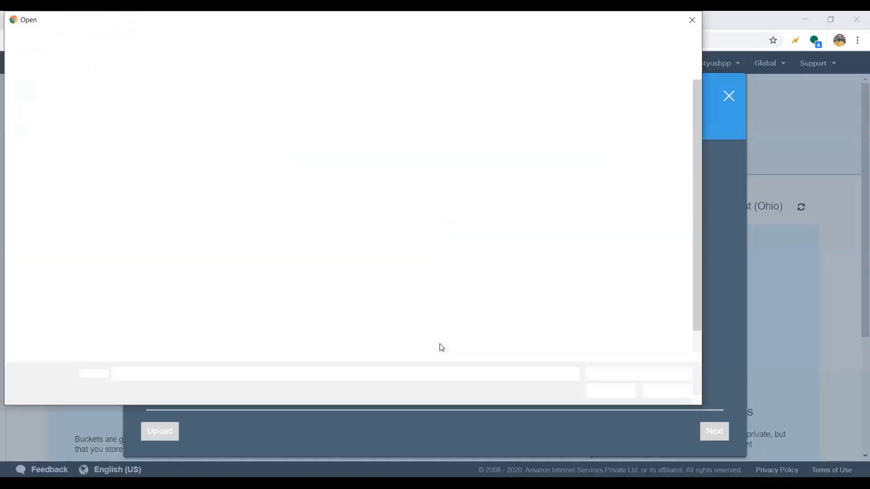
double_click(136, 284)
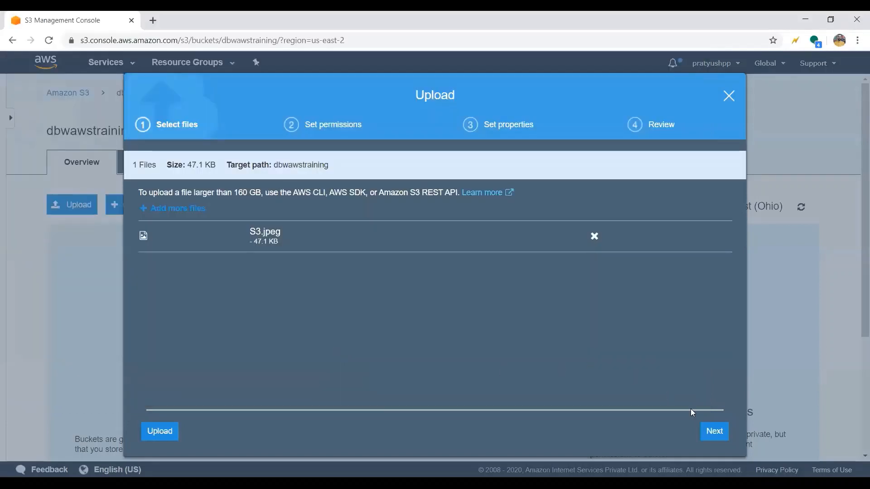
- Keep the default permissions and Standard storage class for the upload, and set its encryption to the AWS KMS master-key TESTKEY
click(712, 434)
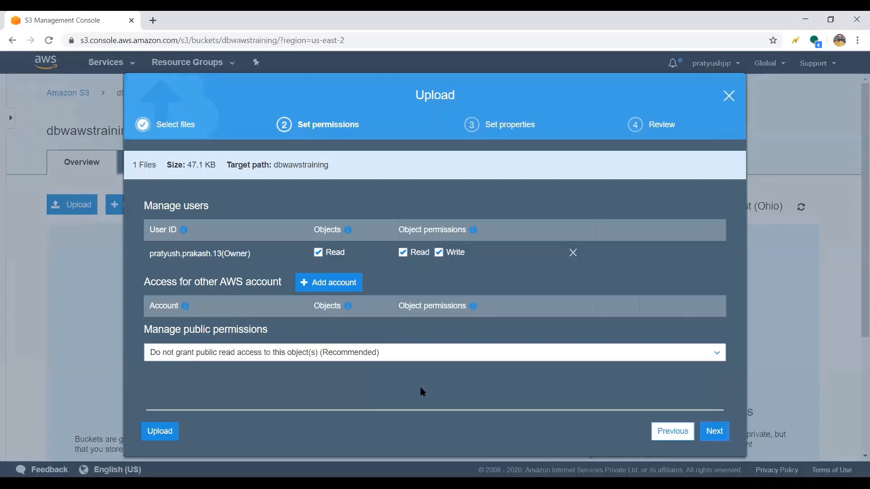
click(714, 432)
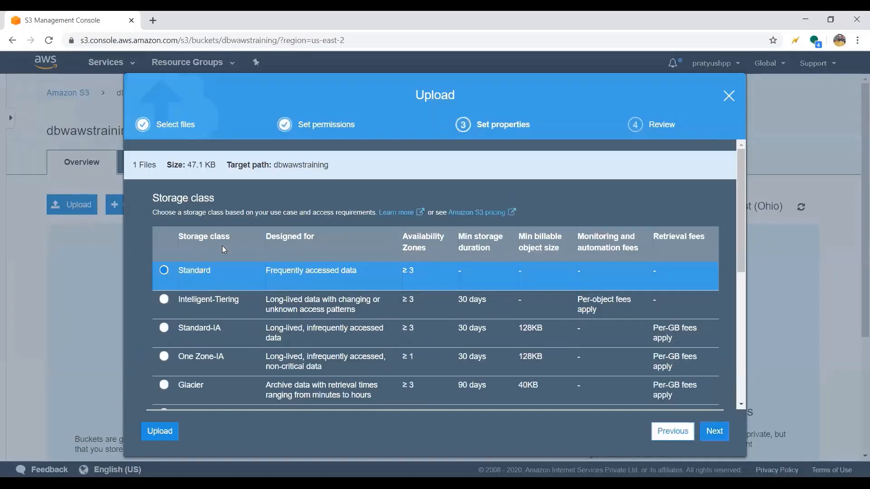
scroll(203, 288, down, 3)
scroll(203, 284, down, 1)
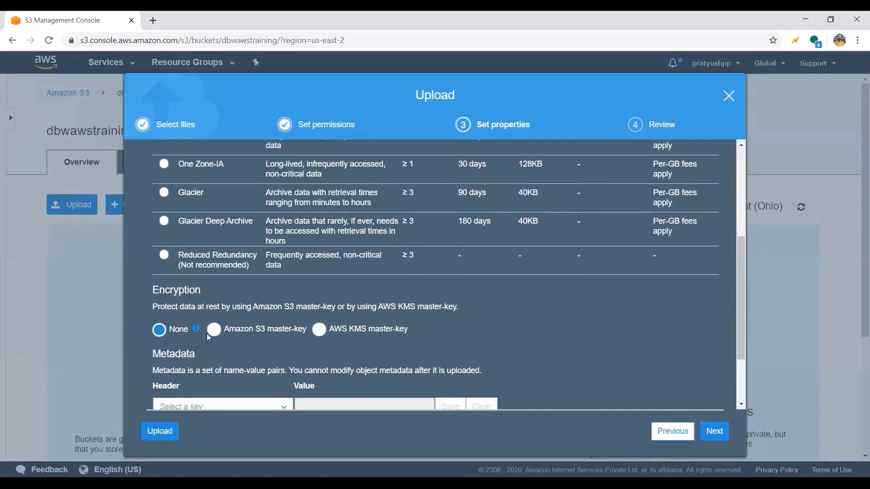
click(319, 330)
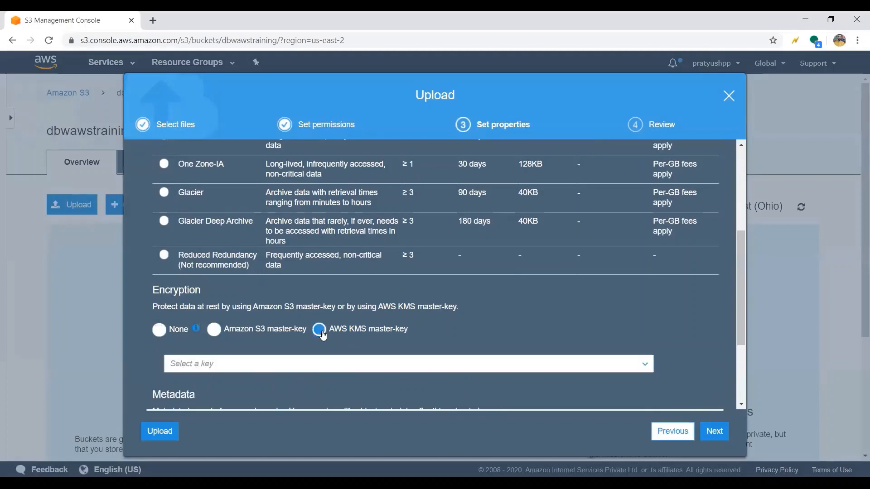
scroll(323, 335, down, 2)
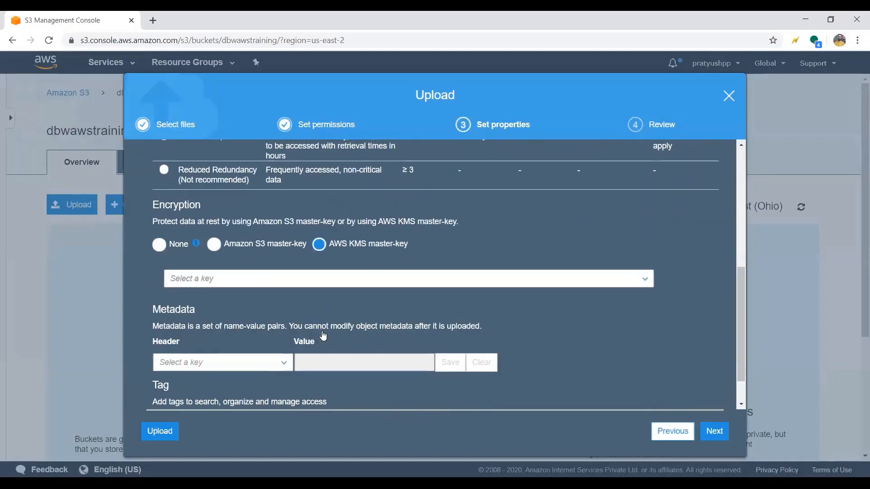
click(327, 277)
click(195, 333)
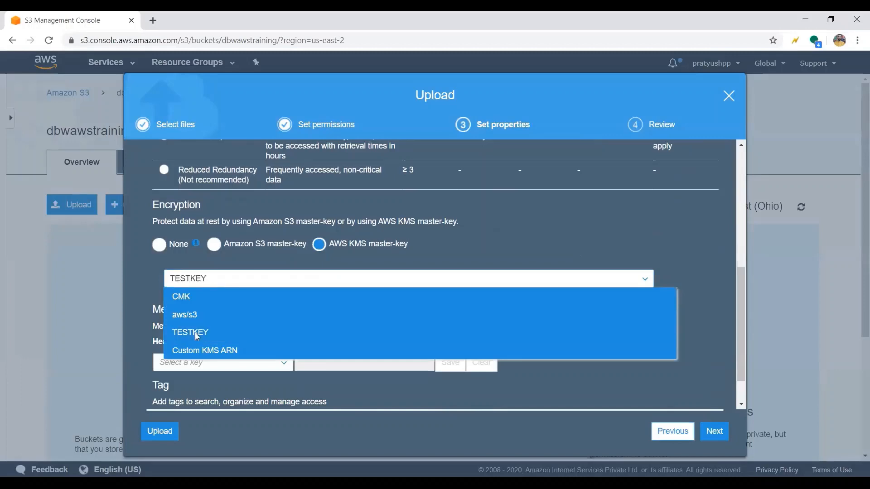
- Upload S3.jpeg with the metadata Content-Type image/jpeg and the tag Name set to MyFirstObjectWithKey
scroll(268, 297, down, 2)
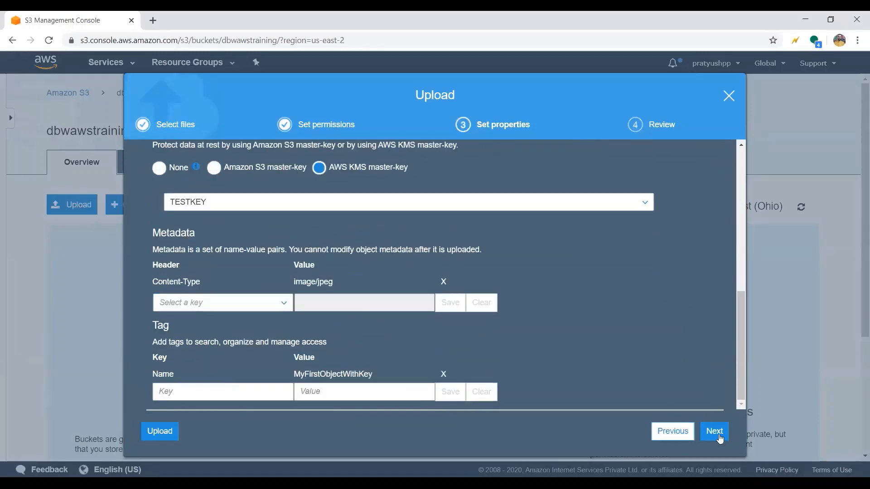
click(714, 431)
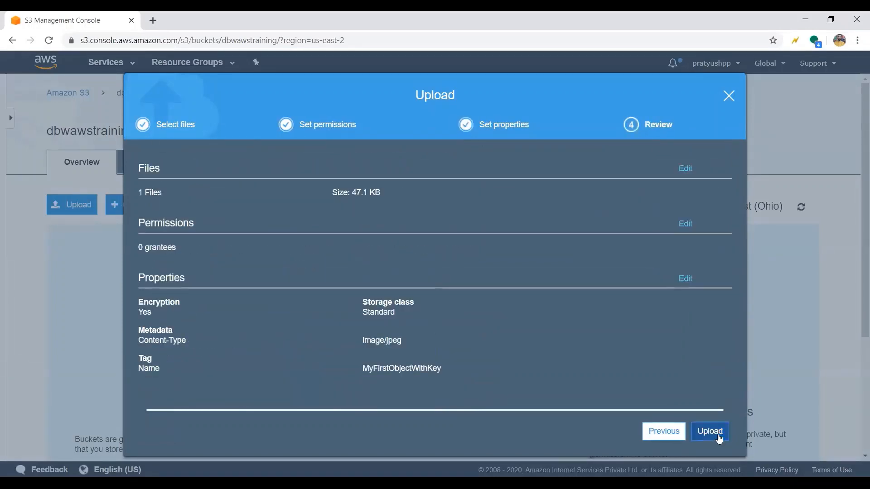
click(709, 431)
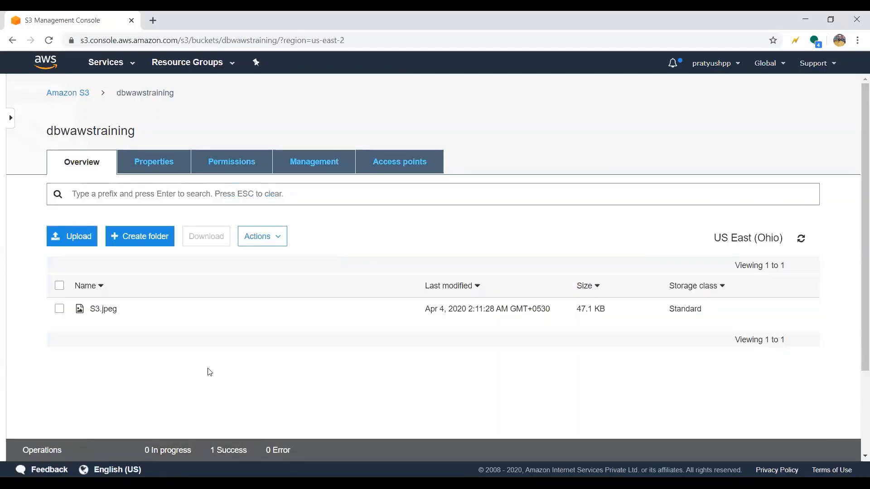
- Open the details of the uploaded S3.jpeg and examine its server-side encryption and KMS key ID
click(95, 311)
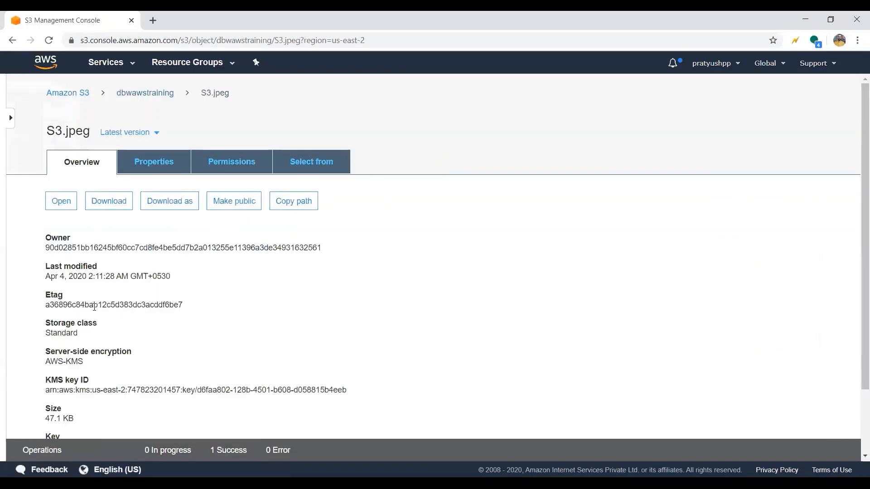
scroll(144, 340, down, 2)
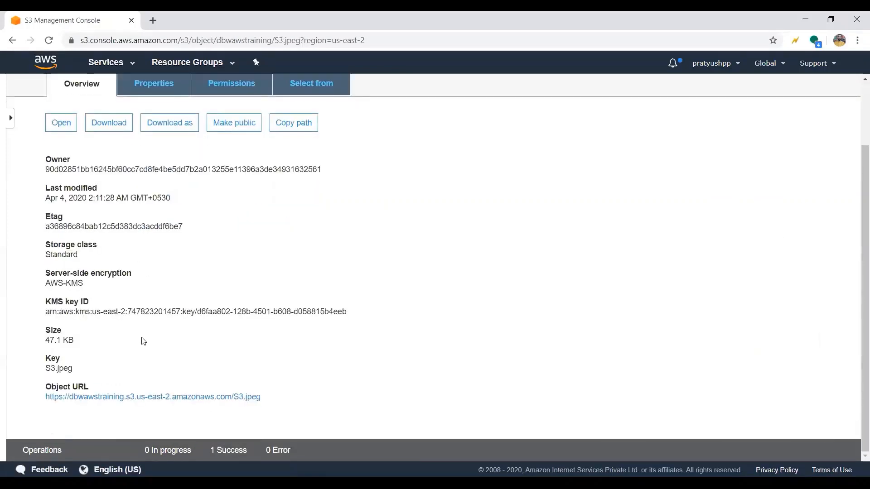
triple_click(65, 284)
scroll(65, 284, down, 1)
scroll(65, 287, down, 1)
double_click(53, 293)
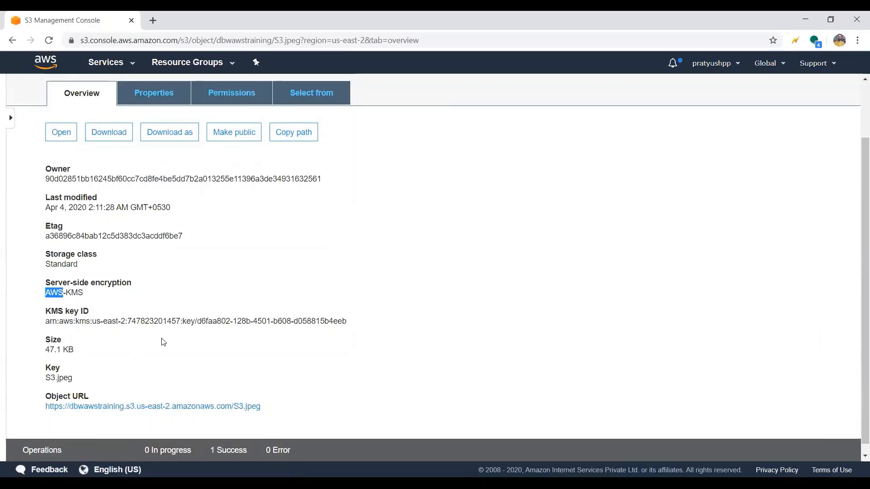
scroll(301, 214, up, 2)
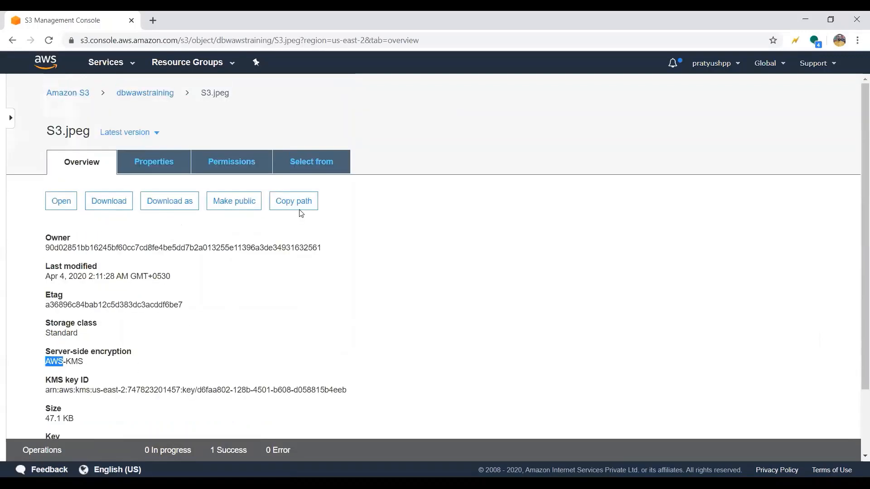